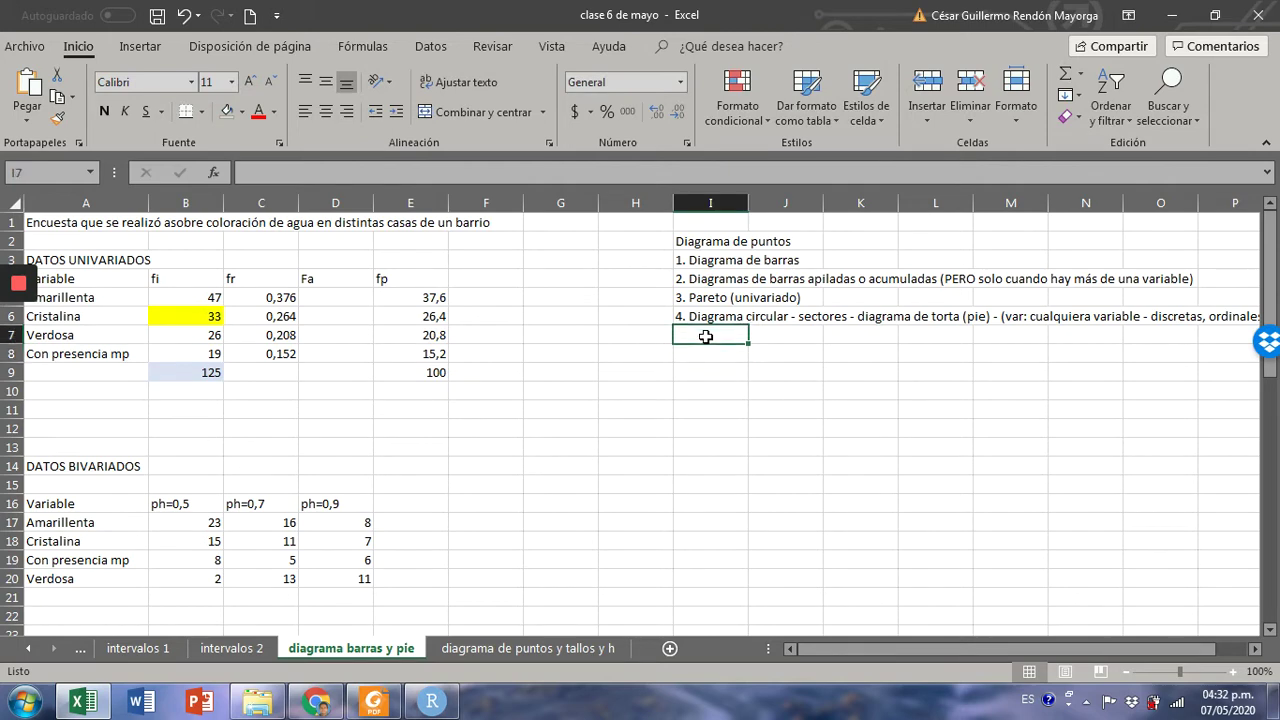
Add the entry "5. Tallos y hojas" in cell I7, below the fourth item of the diagram list
text(5. T)
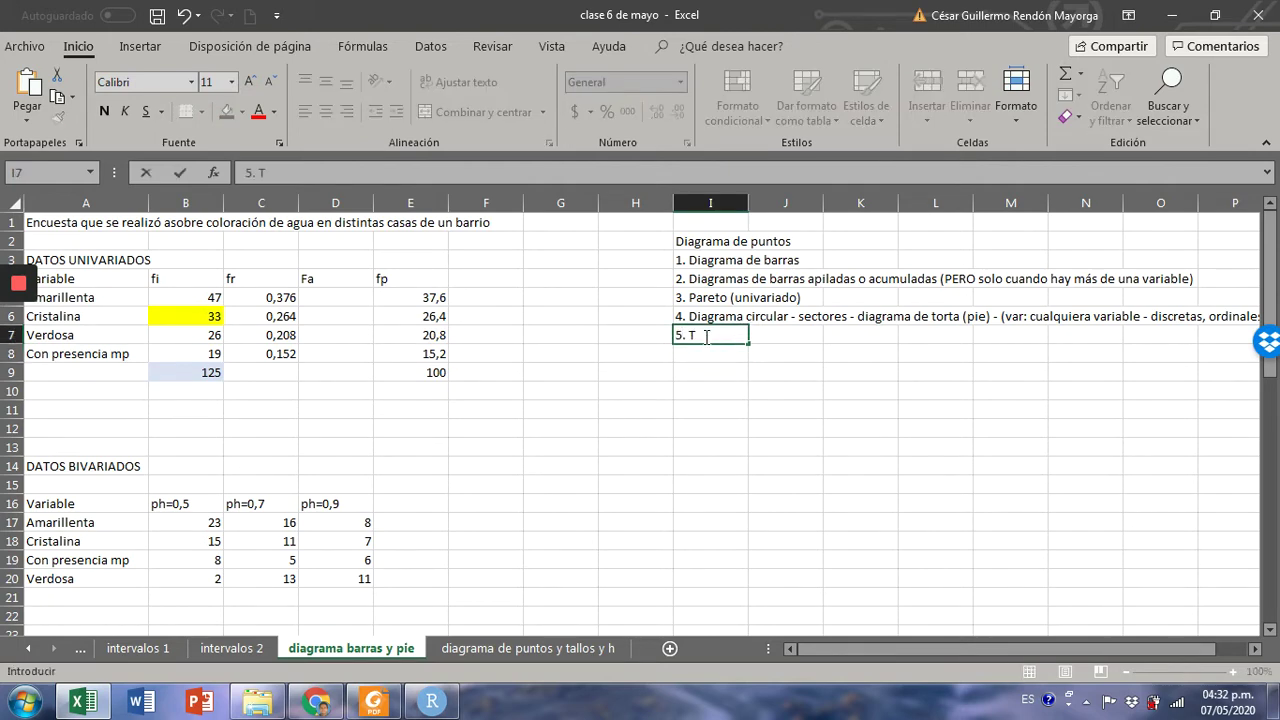
text(allos y hojas)
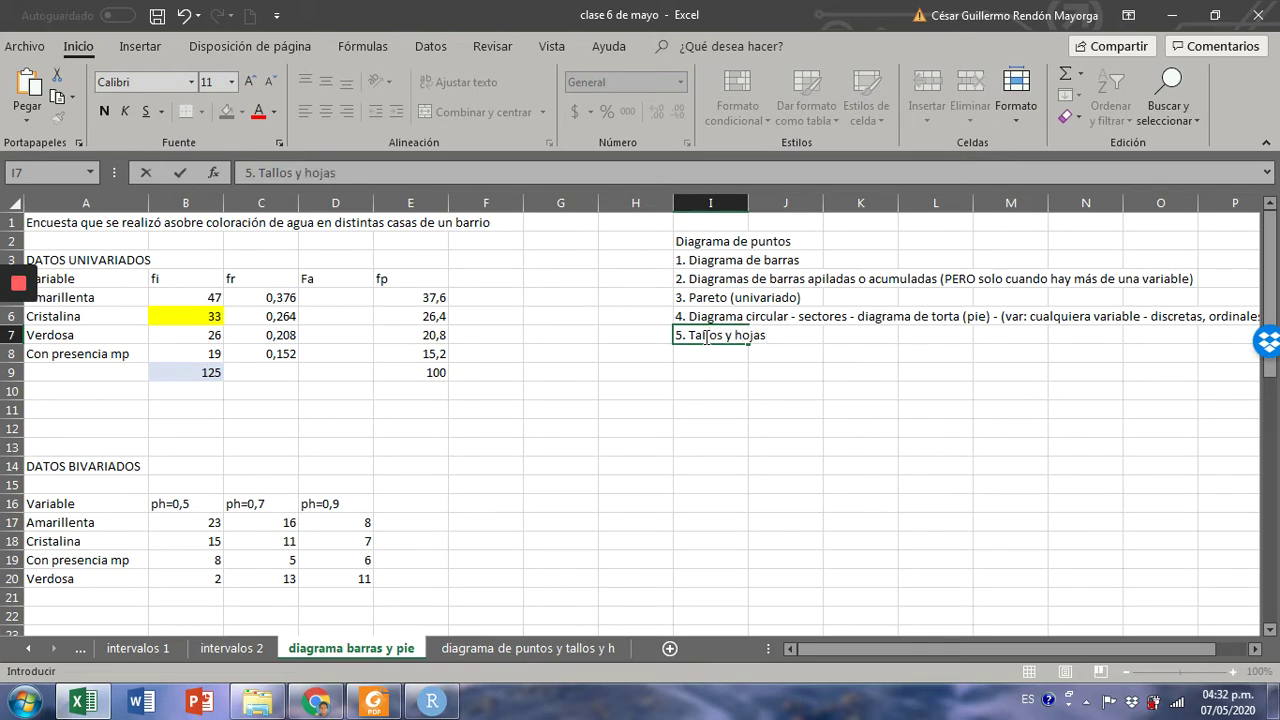
click(809, 366)
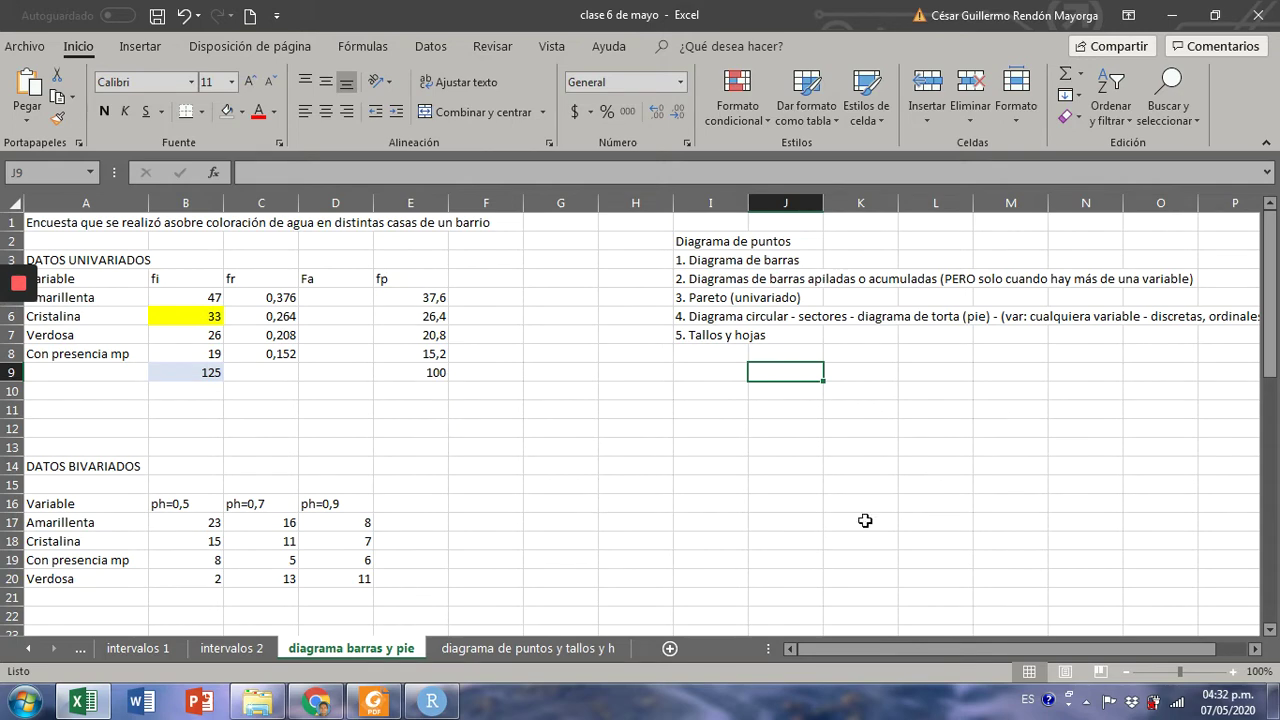
click(718, 385)
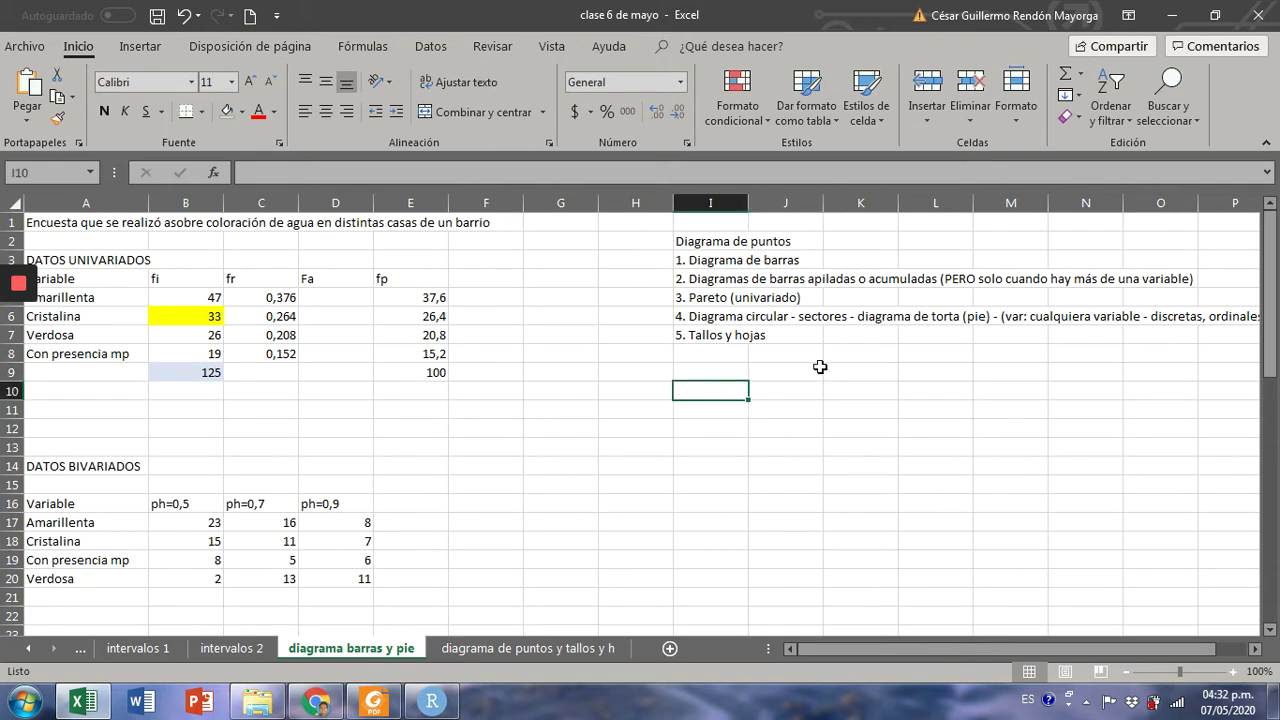
Switch to RStudio and run table(ejemplo_estaturas) in the console to get the frequency table of the heights
click(433, 702)
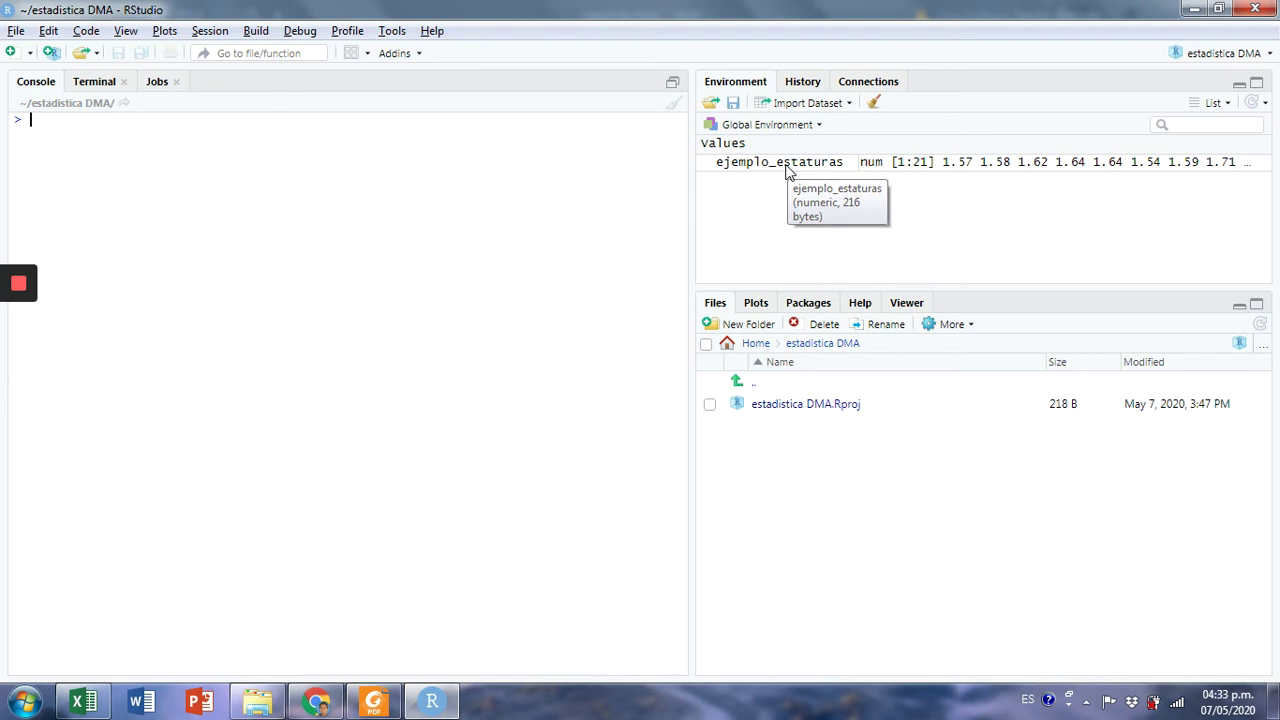
click(494, 153)
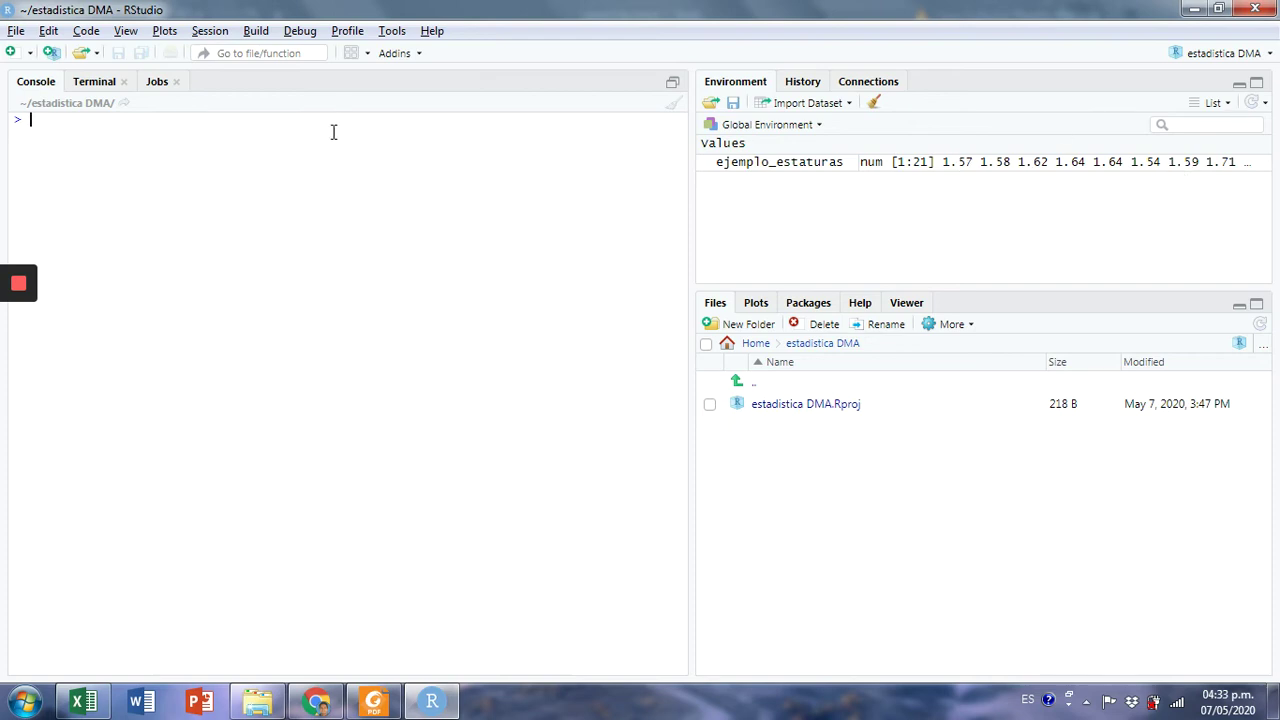
text(table()
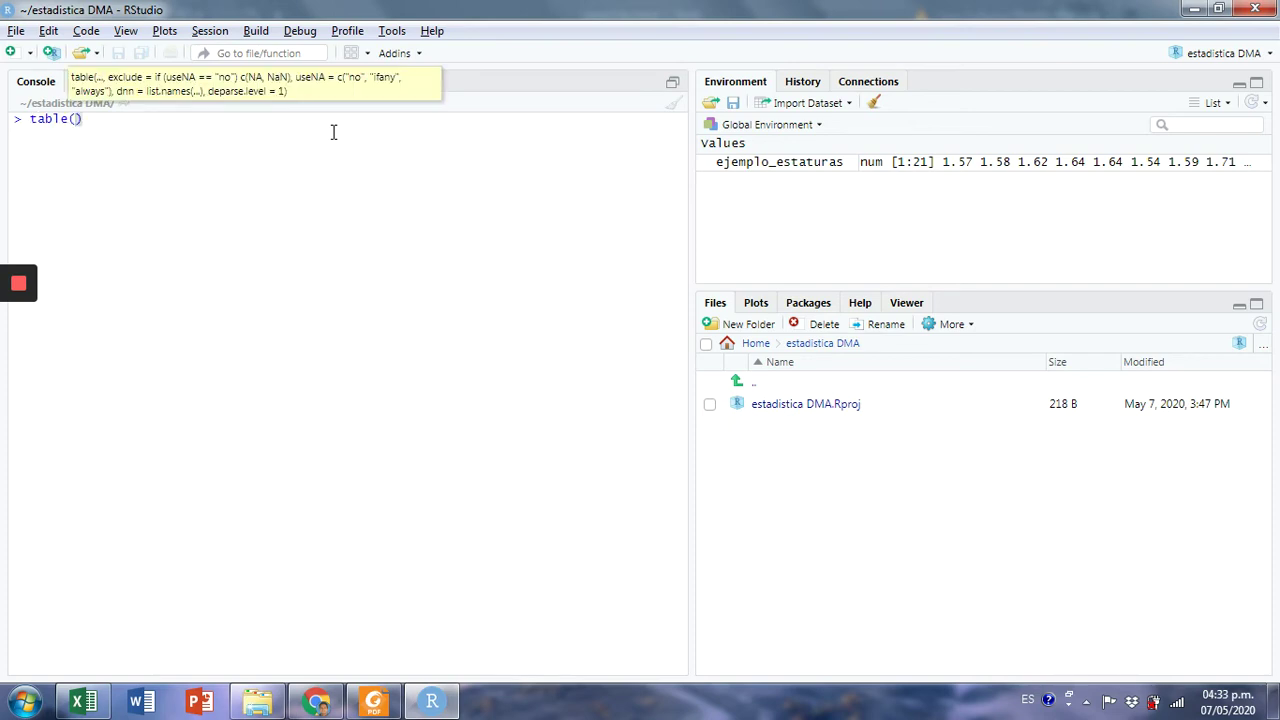
text(ejemplo_est)
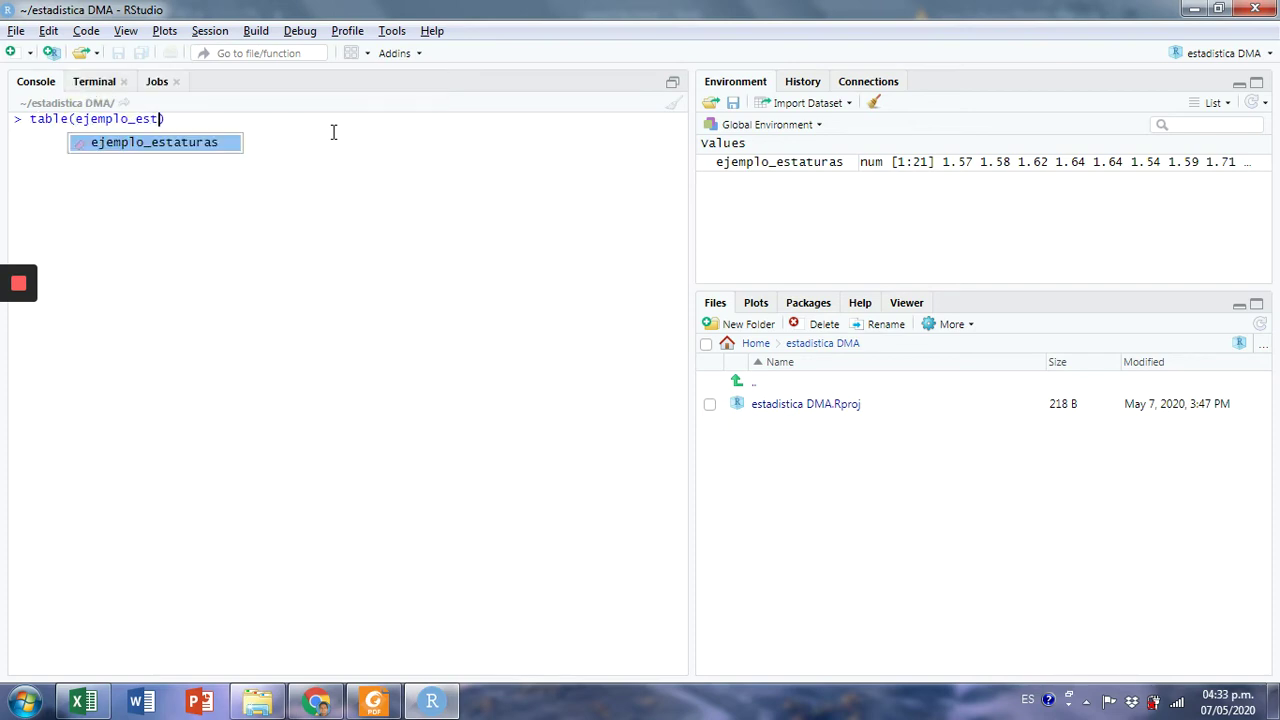
key(Tab)
text())
key(Return)
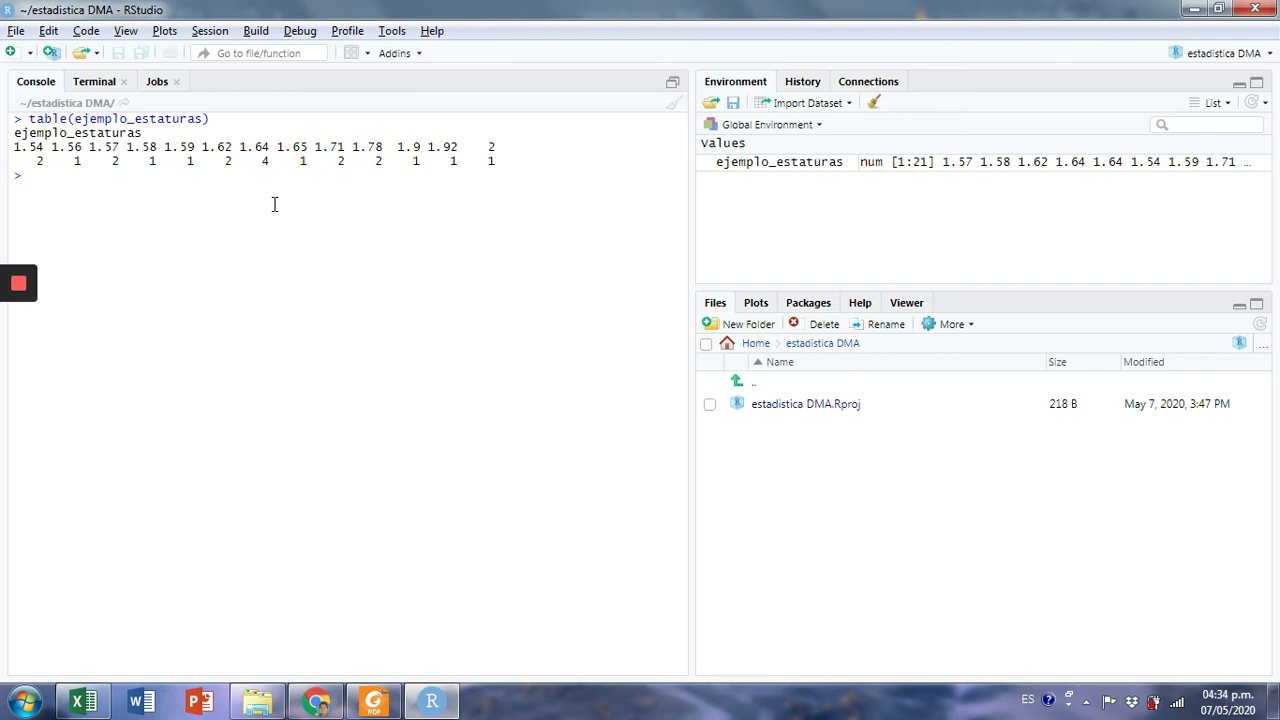
Plot a pie chart of the heights by running pie(ejemplo_estaturas)
text(pie()
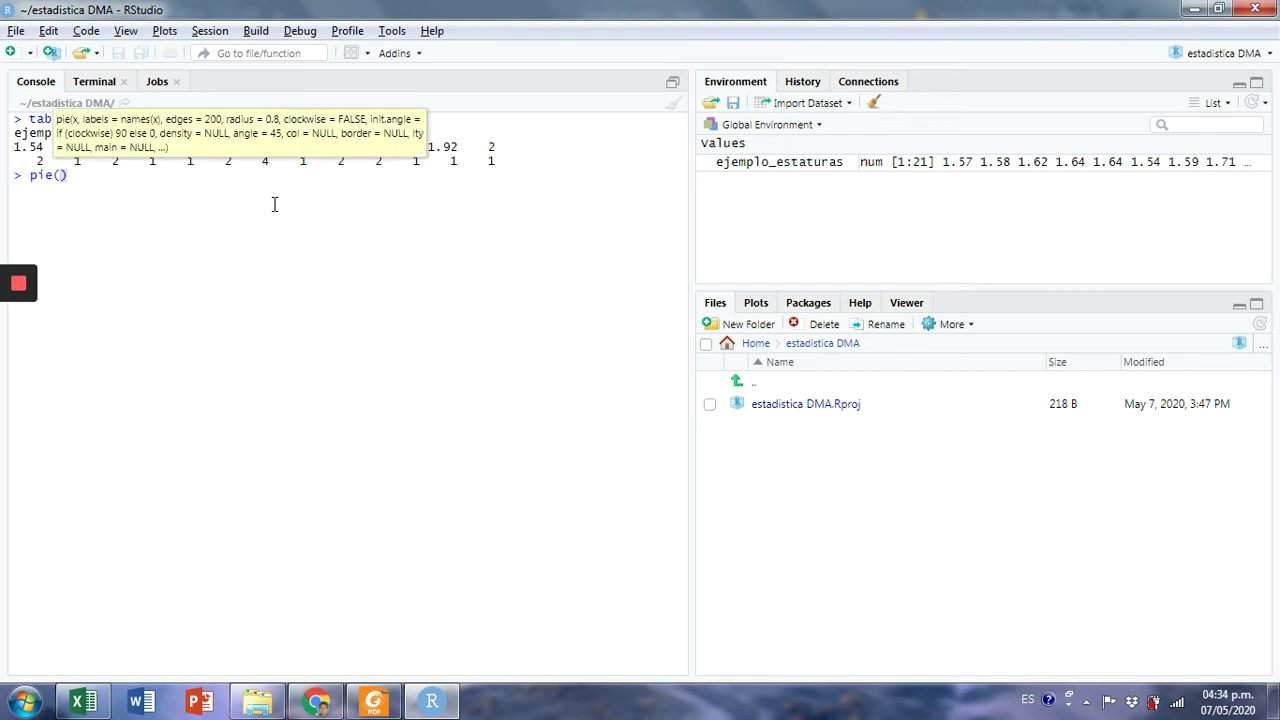
text(ejemplo_)
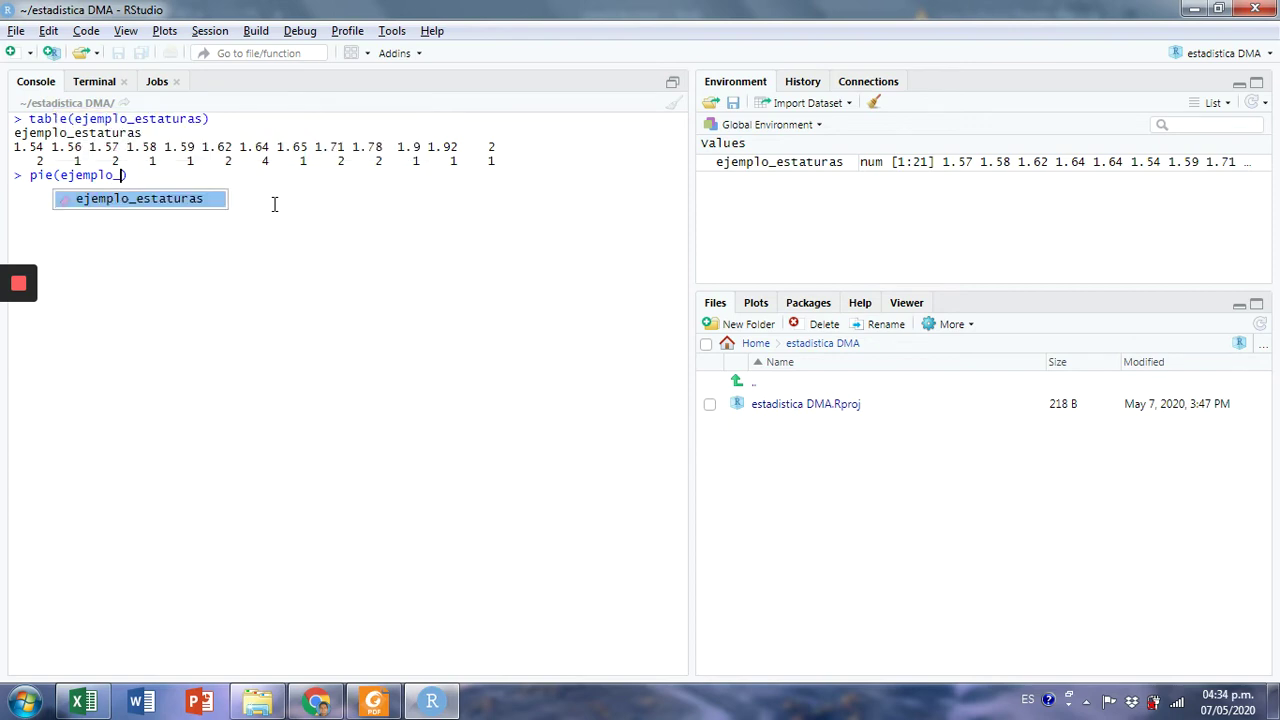
text(estaturas))
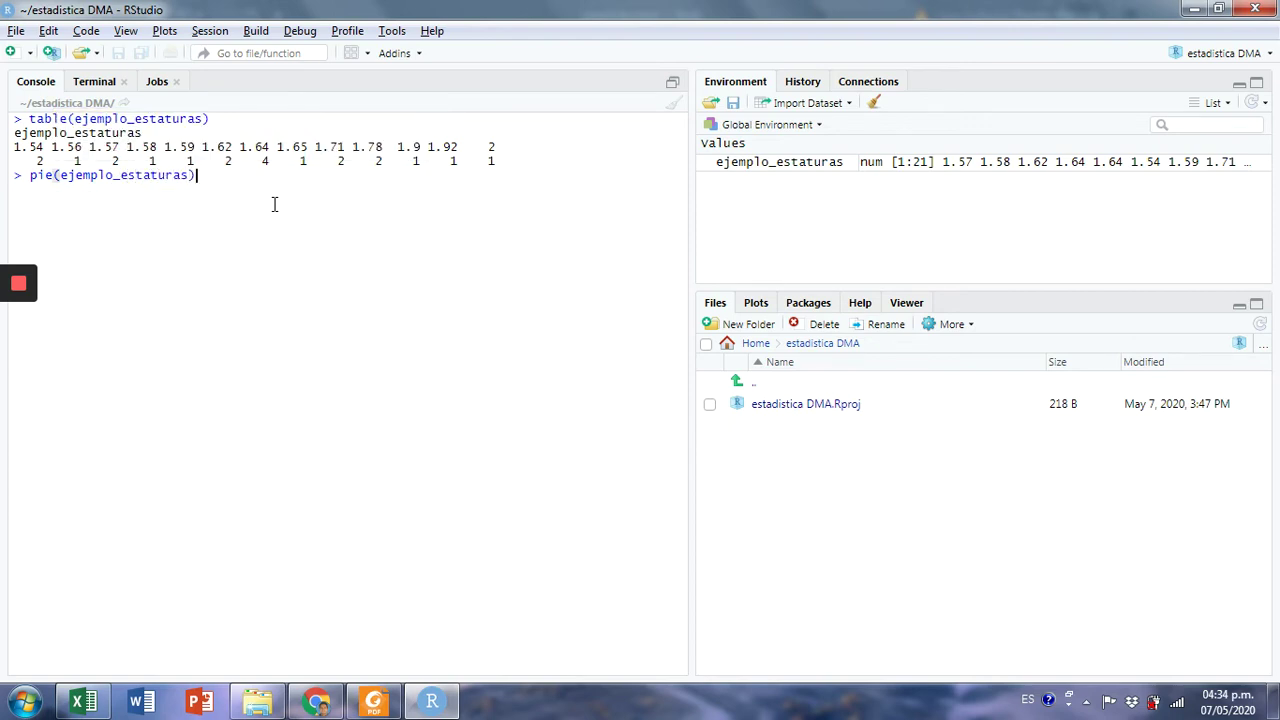
key(Return)
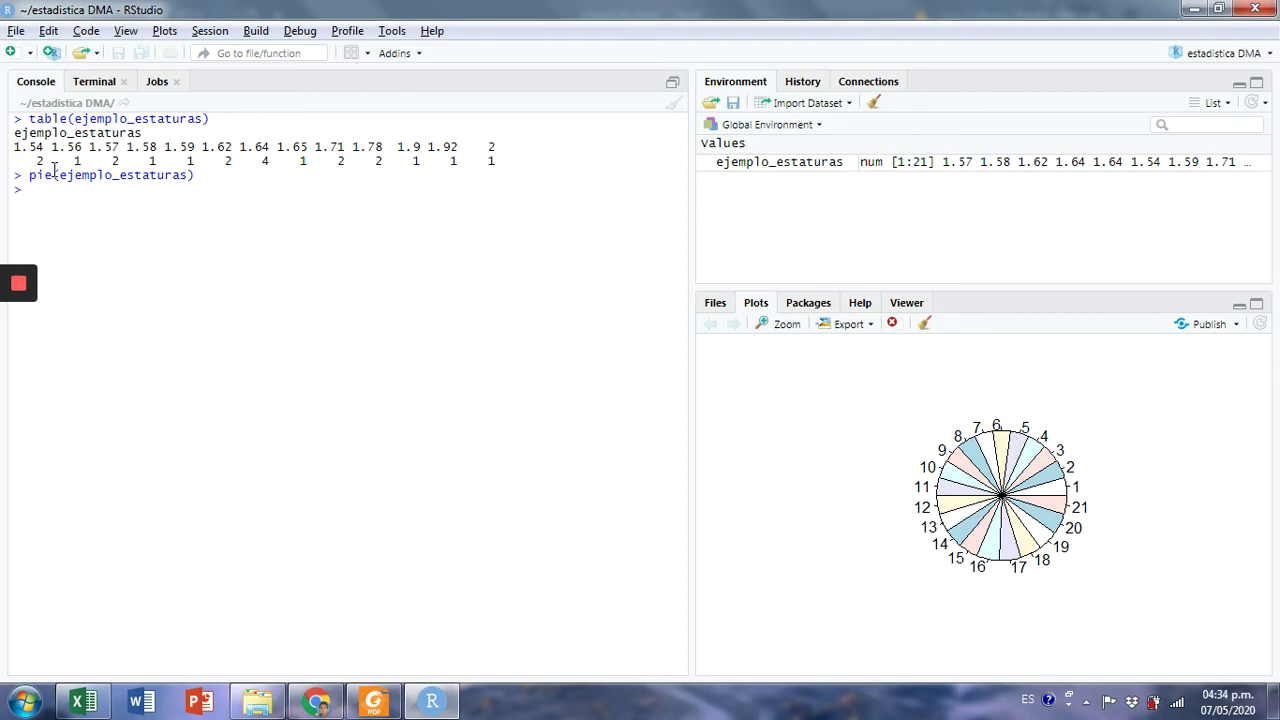
Generate a stem-and-leaf display of the heights by running stem(ejemplo_estaturas)
drag(66, 160, 226, 156)
click(312, 160)
text(stem()
text(ejemplo:_e)
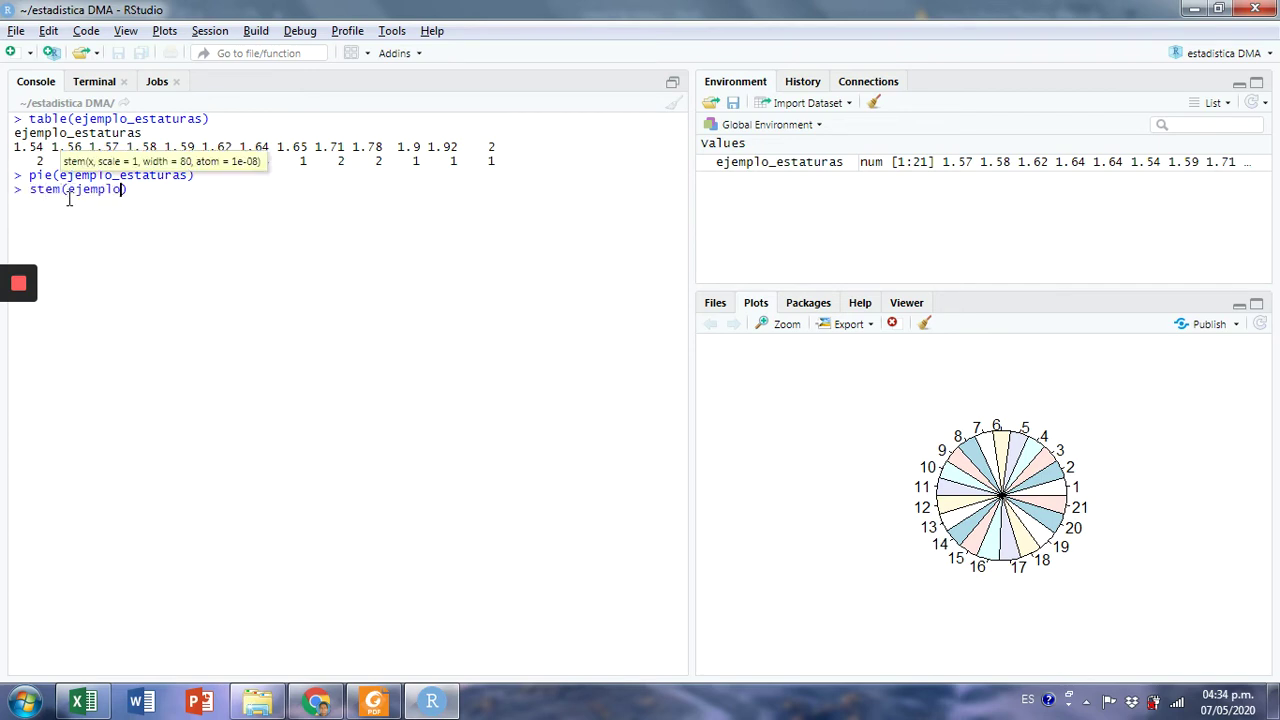
key(BackSpace)
key(BackSpace)
key(BackSpace)
text(_estaturas)
key(Return)
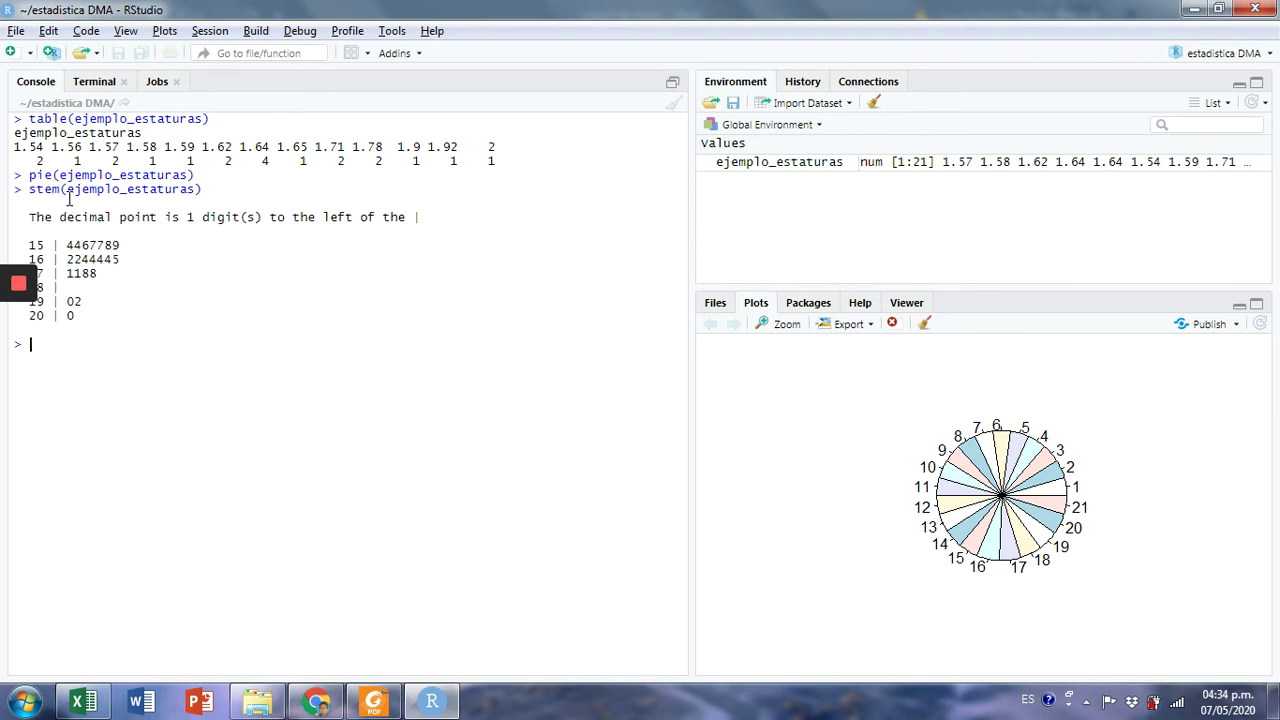
mouse_move(8, 300)
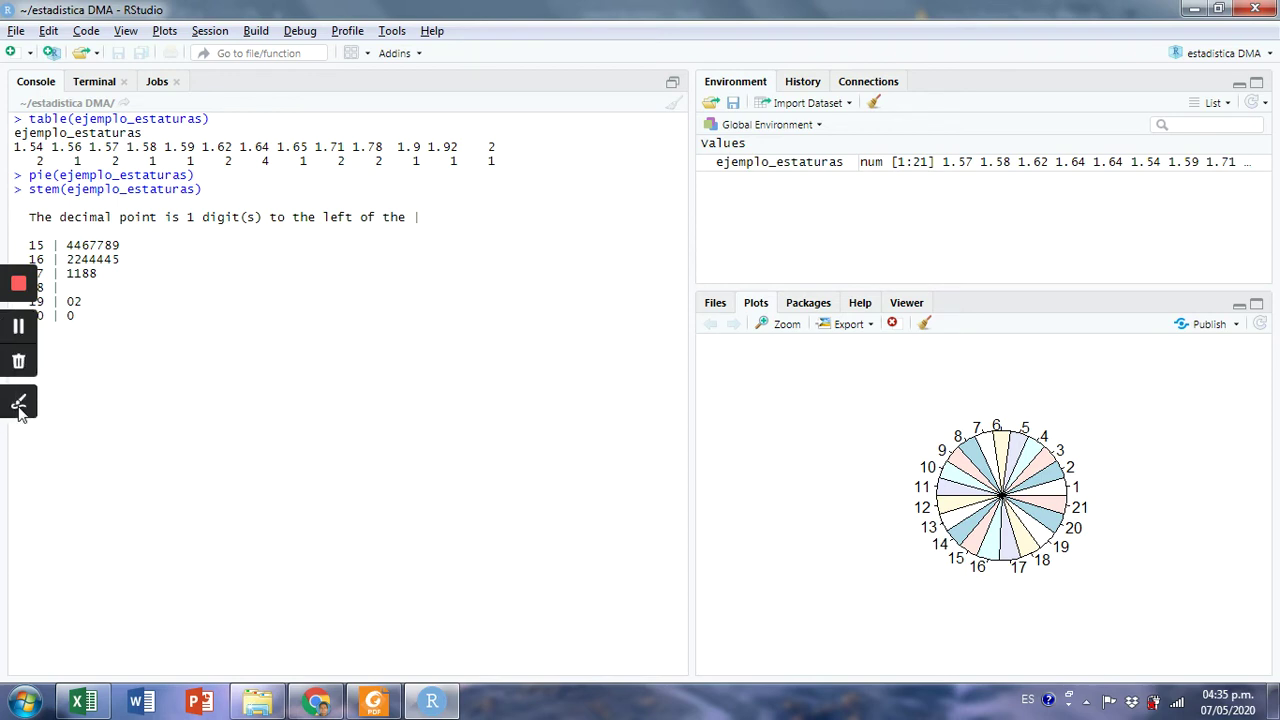
click(19, 404)
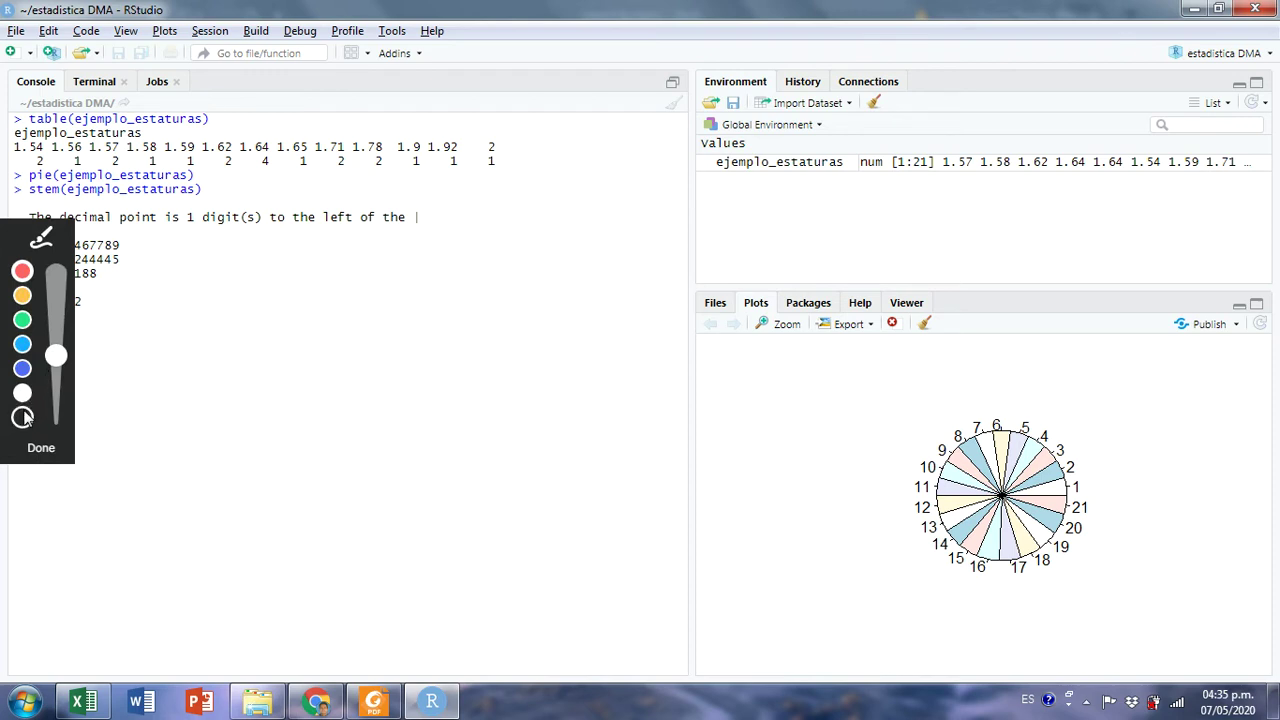
click(23, 417)
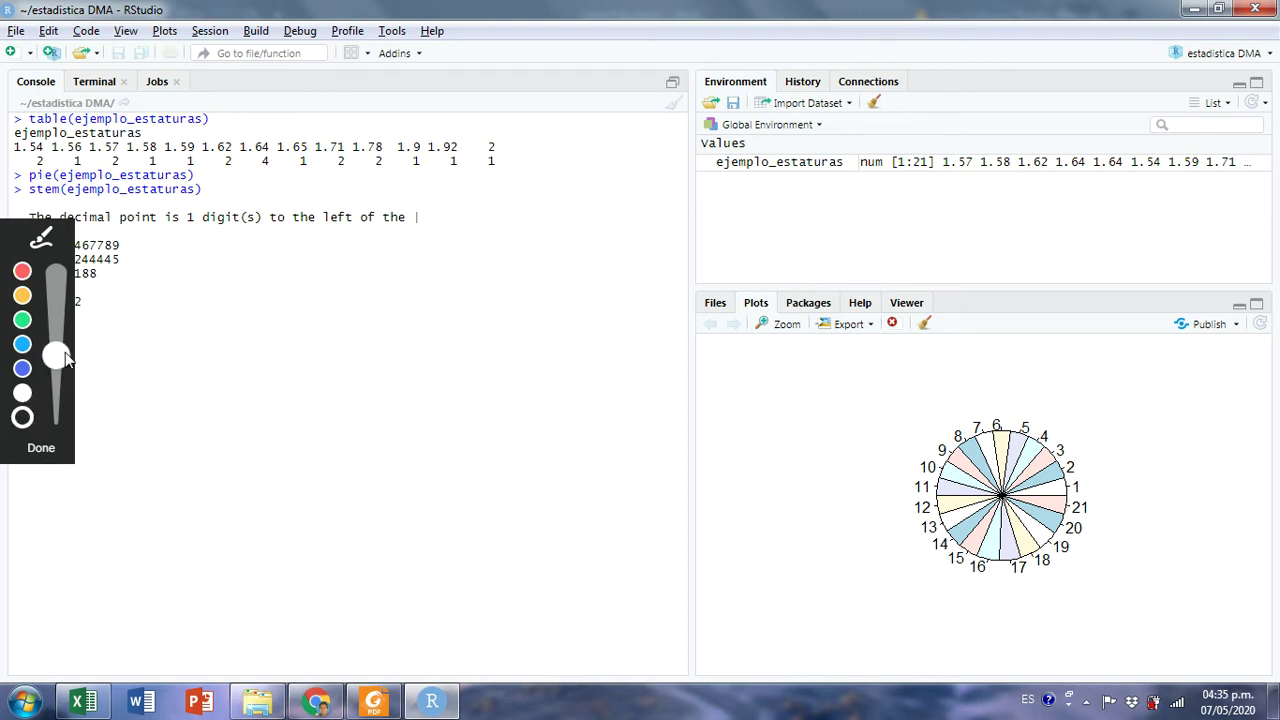
click(41, 450)
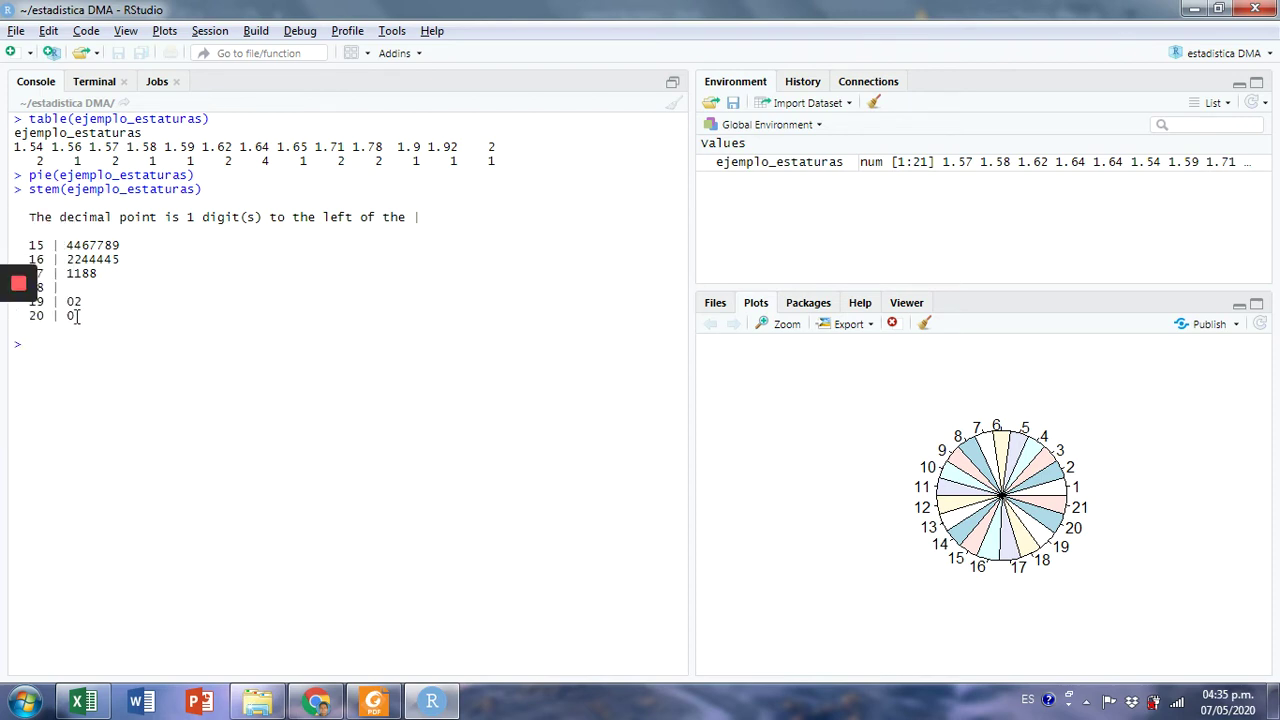
click(27, 401)
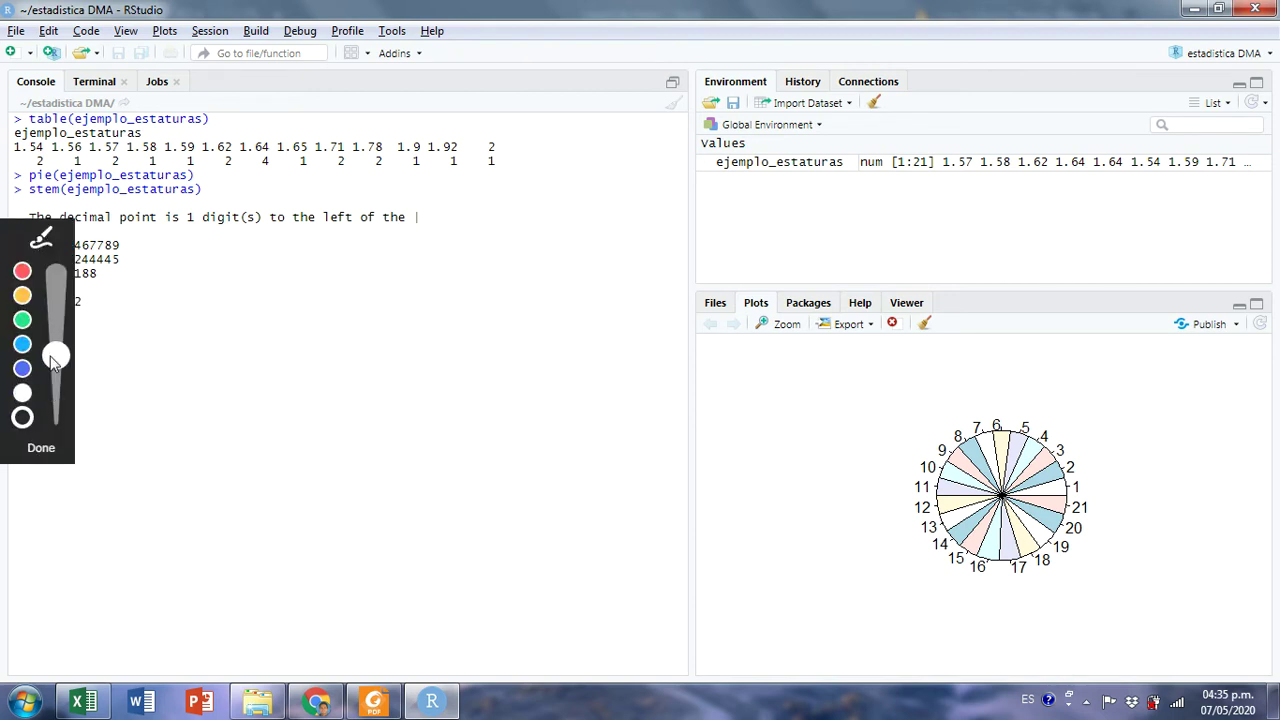
mouse_move(49, 356)
mouse_down()
mouse_move(55, 378)
mouse_move(57, 366)
mouse_up()
click(41, 448)
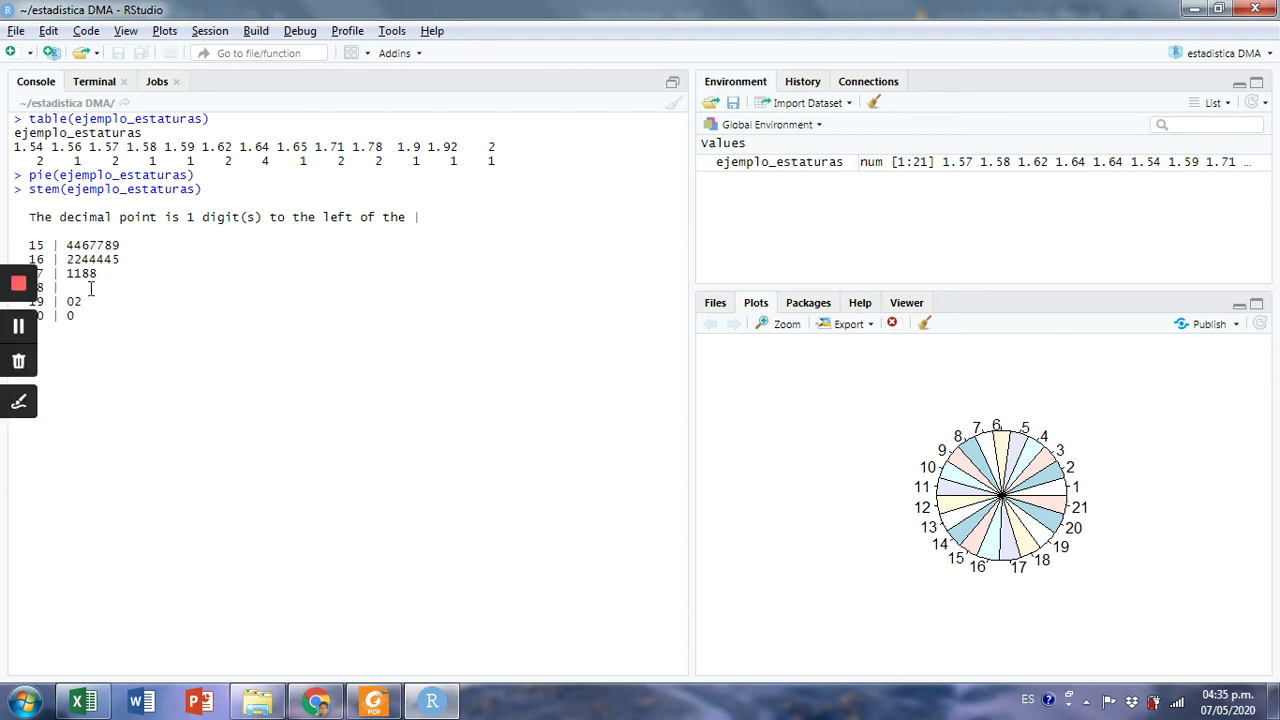
Examine the stems and leaves of ejemplo_estaturas and compare them with the values and counts in its frequency table
drag(90, 288, 108, 328)
click(104, 332)
drag(81, 245, 89, 247)
click(152, 296)
drag(104, 244, 100, 231)
click(116, 259)
drag(75, 304, 115, 300)
double_click(70, 316)
double_click(491, 160)
Create the vector ejemplo2 in the console with ejemplo2<-c(1.5,1.3,1.6,2.5,1.5,1.5,1.3,1.6,1.5,2.1,2.1,2.3)
click(112, 347)
text(ejemplo2<-c(1.5,1.3,1.6,2.5,1)
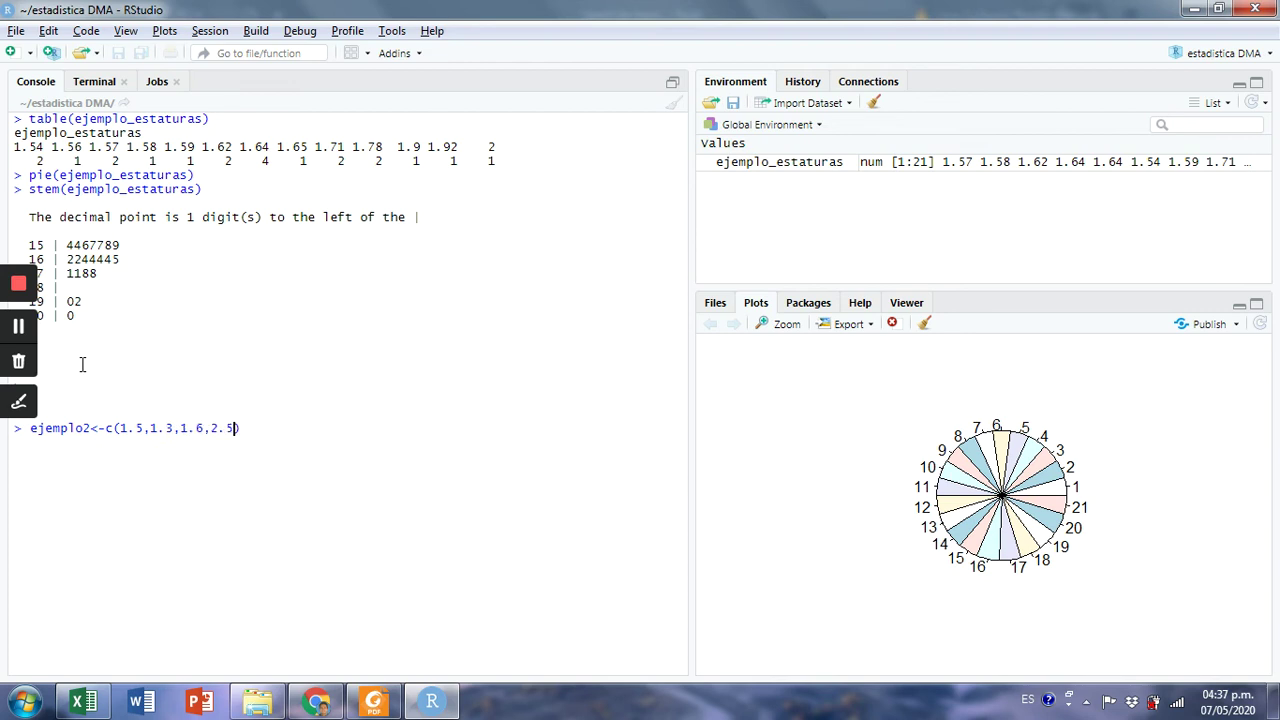
text(.5,1.5,1.3,1.6,1.5,2.1,2.1,)
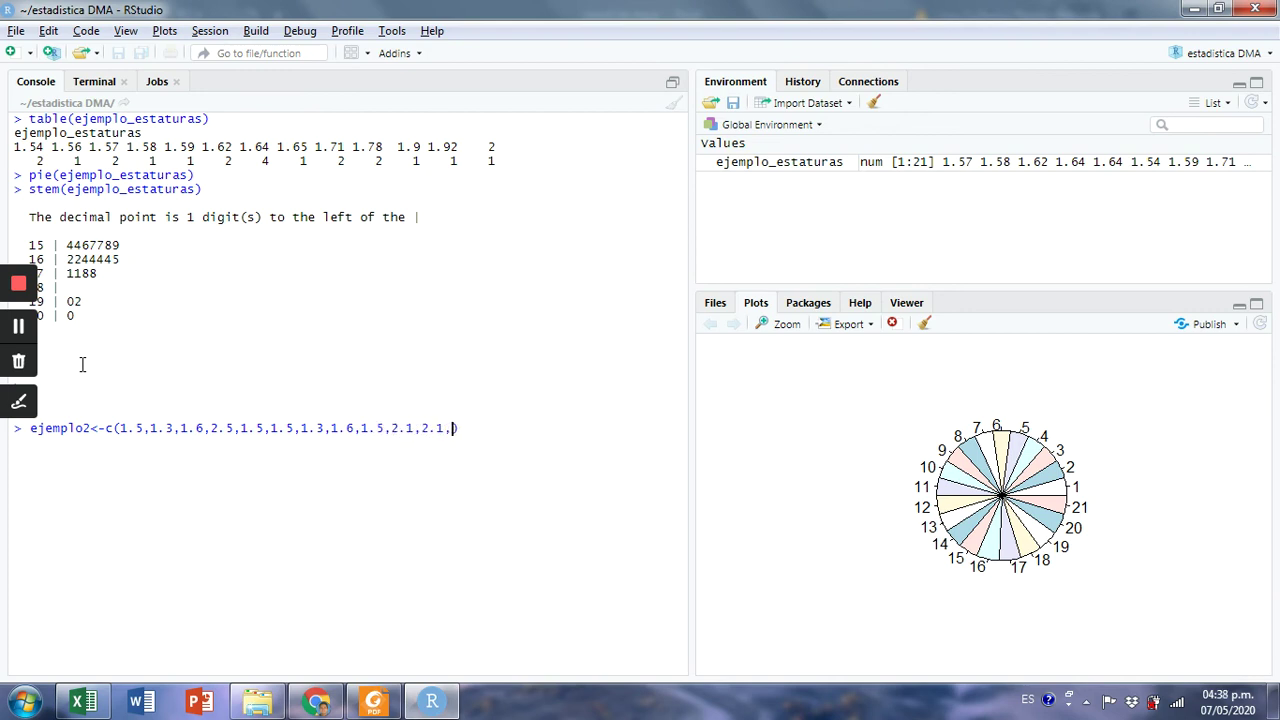
text(2.3))
key(Return)
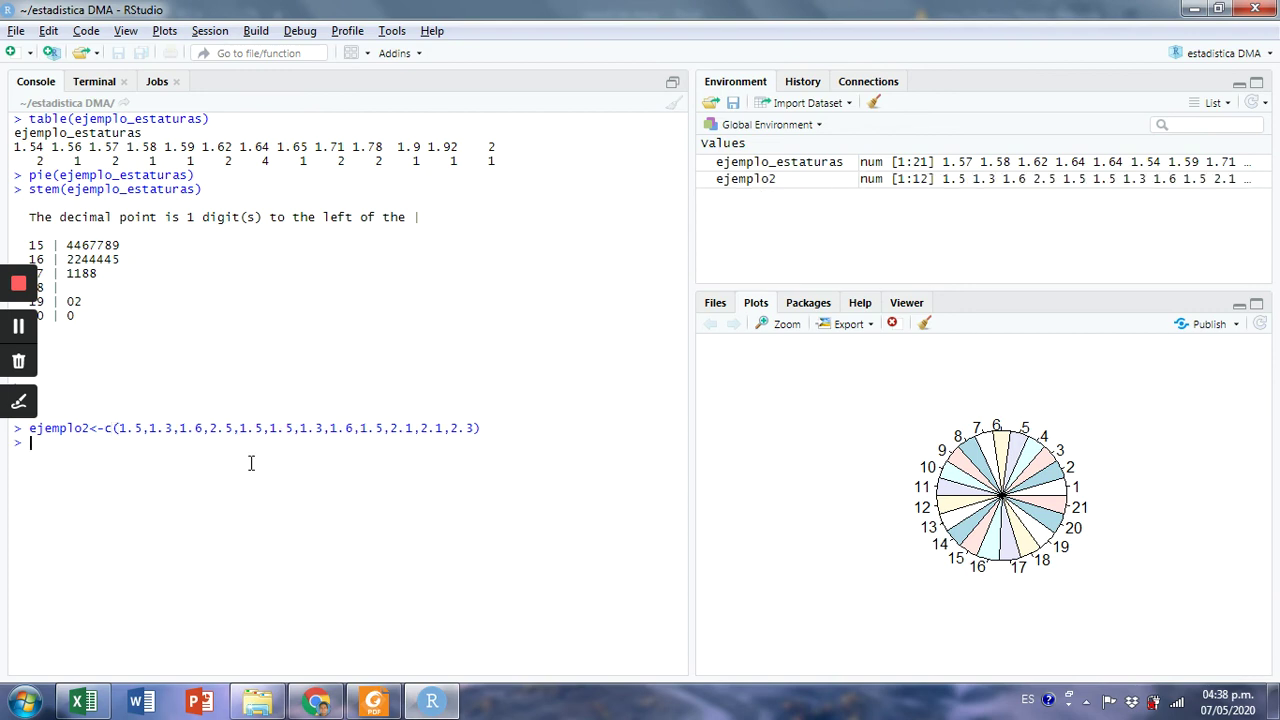
Generate the stem-and-leaf display and the frequency table of the second dataset with stem(ejemplo2) and table(ejemplo2)
text(stem(ejemplo2)
key(Return)
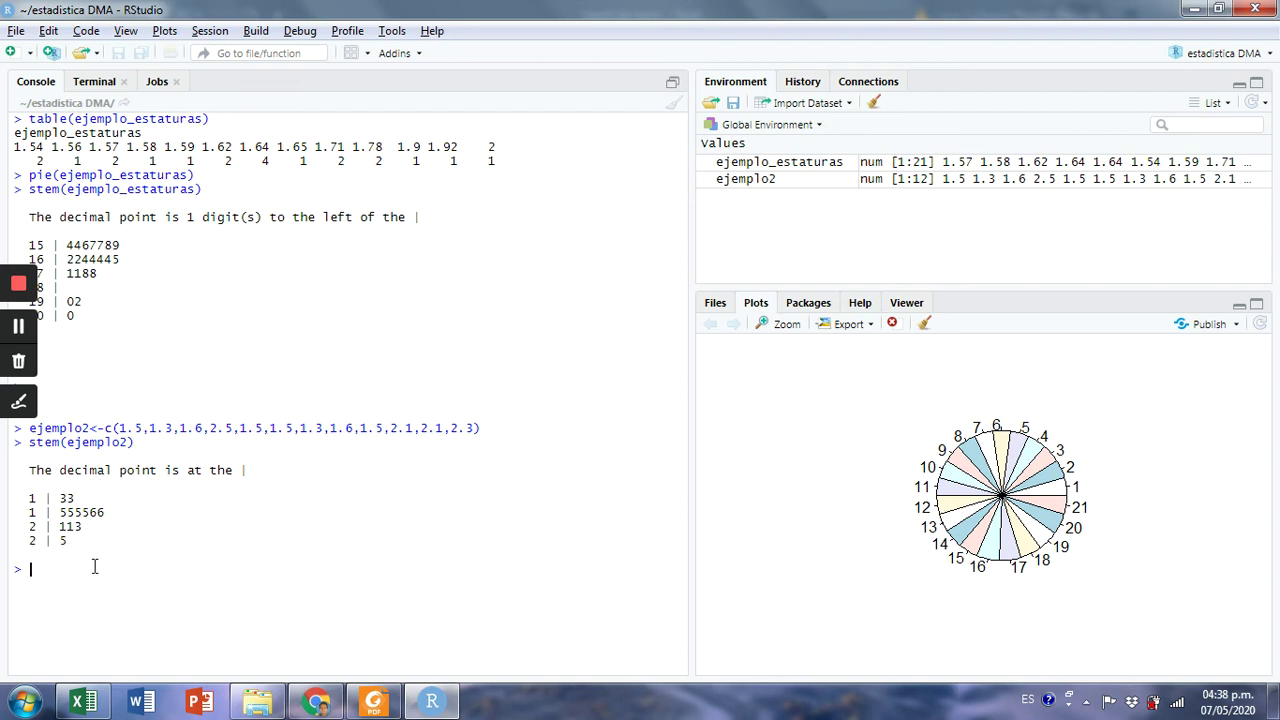
text(table)
text(()
text(ejemplo2)
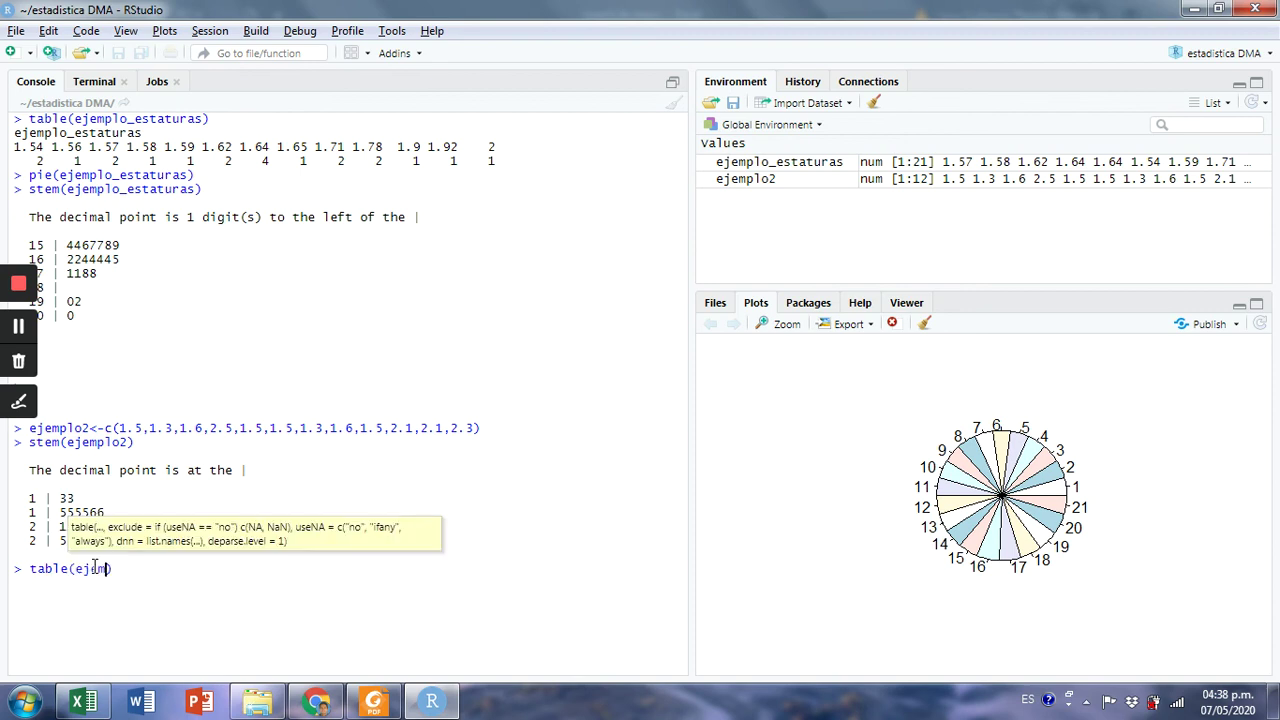
key(Return)
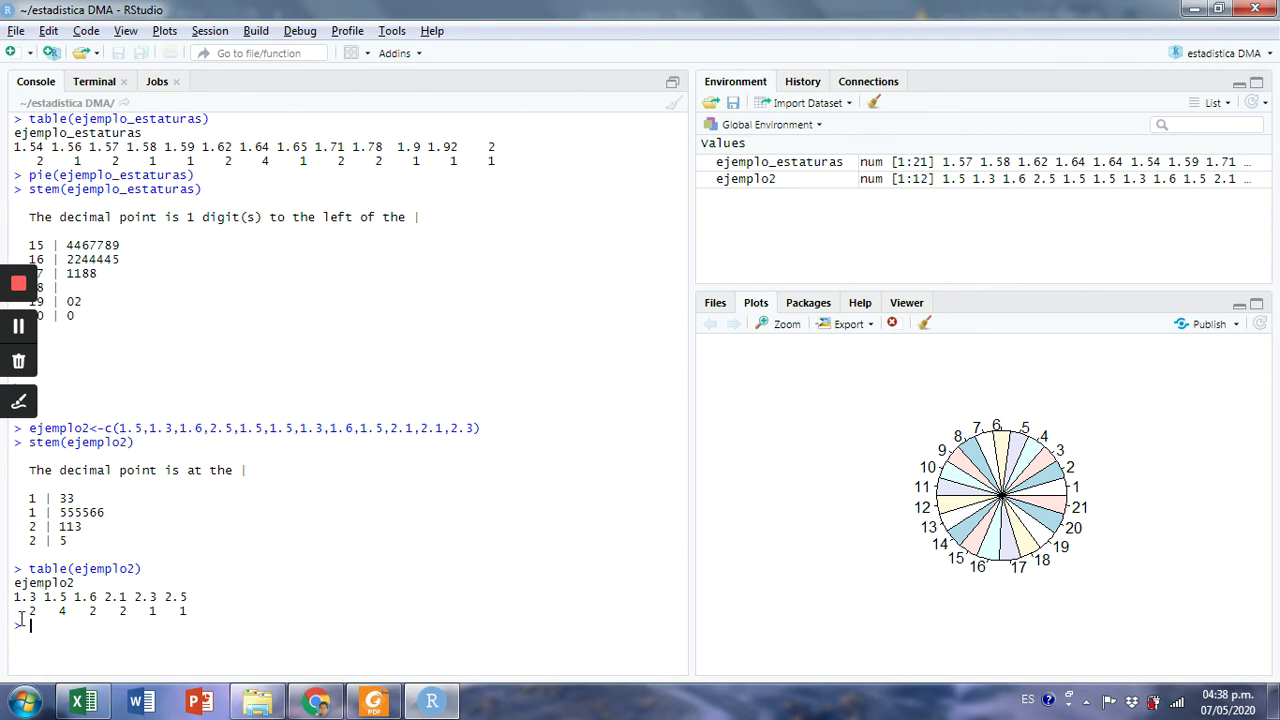
Compare each row of the ejemplo2 stem-and-leaf display with the matching values and counts in its frequency table
mouse_move(38, 610)
mouse_down()
mouse_move(14, 597)
mouse_move(28, 597)
mouse_up()
click(32, 500)
drag(59, 498, 75, 498)
drag(32, 609, 37, 614)
drag(28, 512, 89, 513)
drag(52, 611, 63, 612)
drag(28, 512, 104, 512)
click(92, 611)
drag(30, 540, 78, 542)
click(78, 542)
drag(164, 596, 188, 611)
click(61, 626)
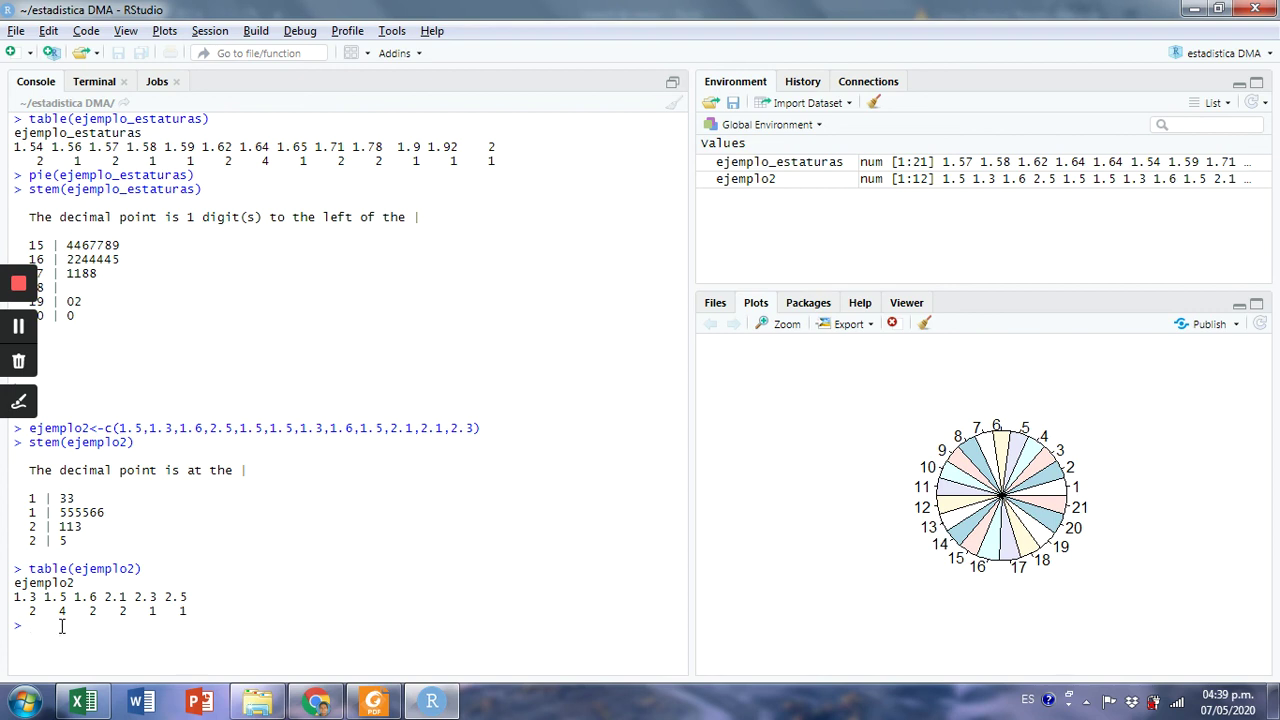